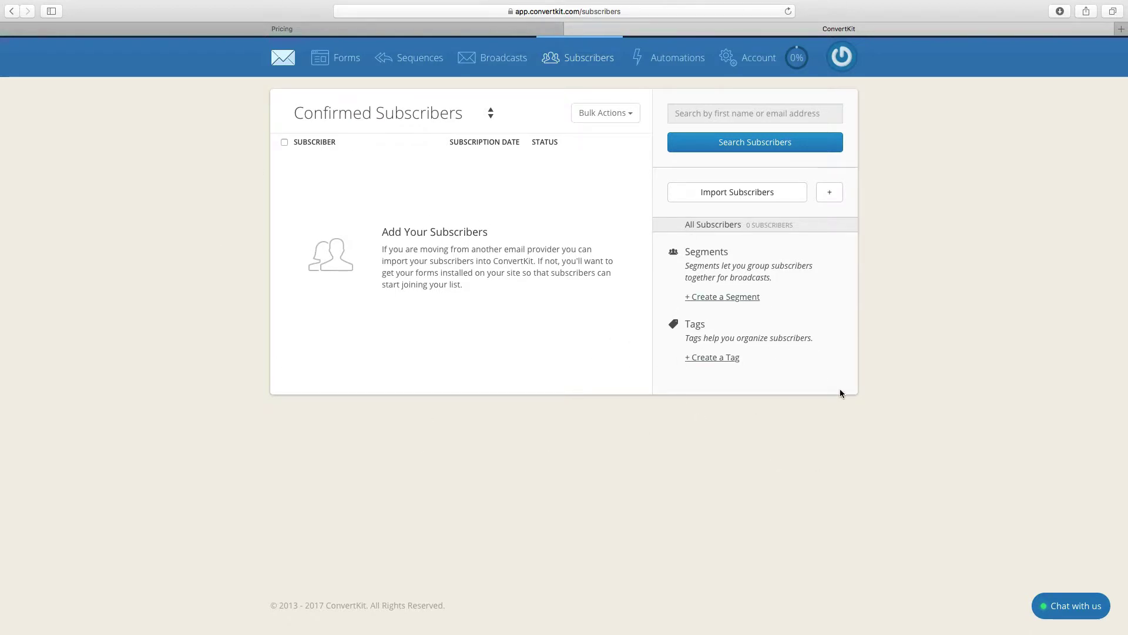
# - Create a subscriber tag named Manicure
pyautogui.click(722, 360)
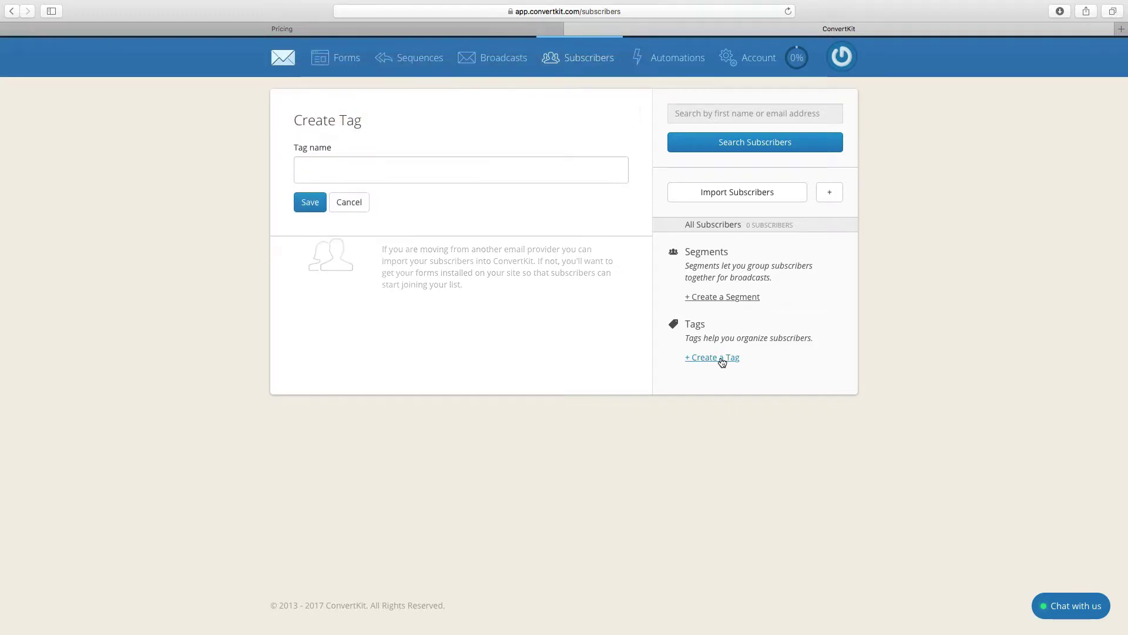
pyautogui.click(394, 164)
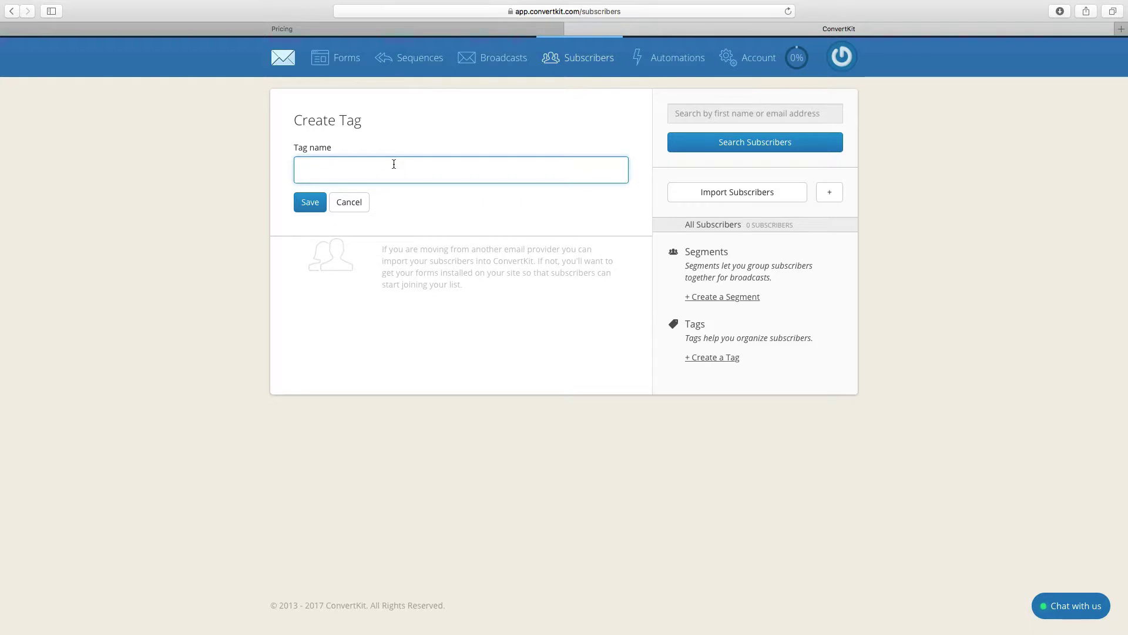
pyautogui.write('Manicure')
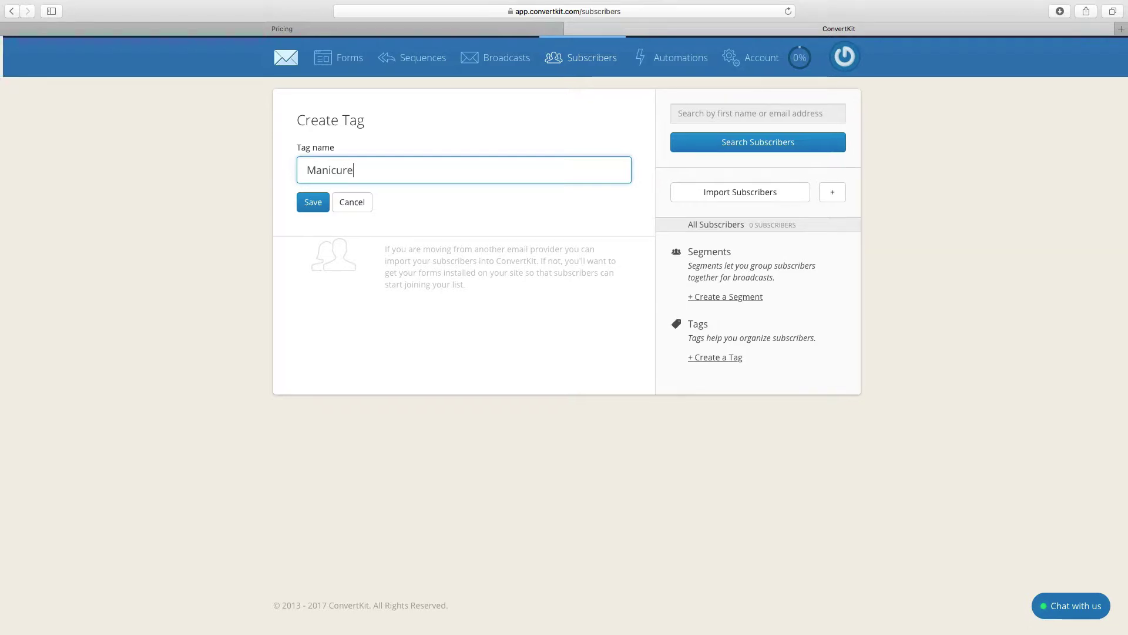
pyautogui.click(310, 202)
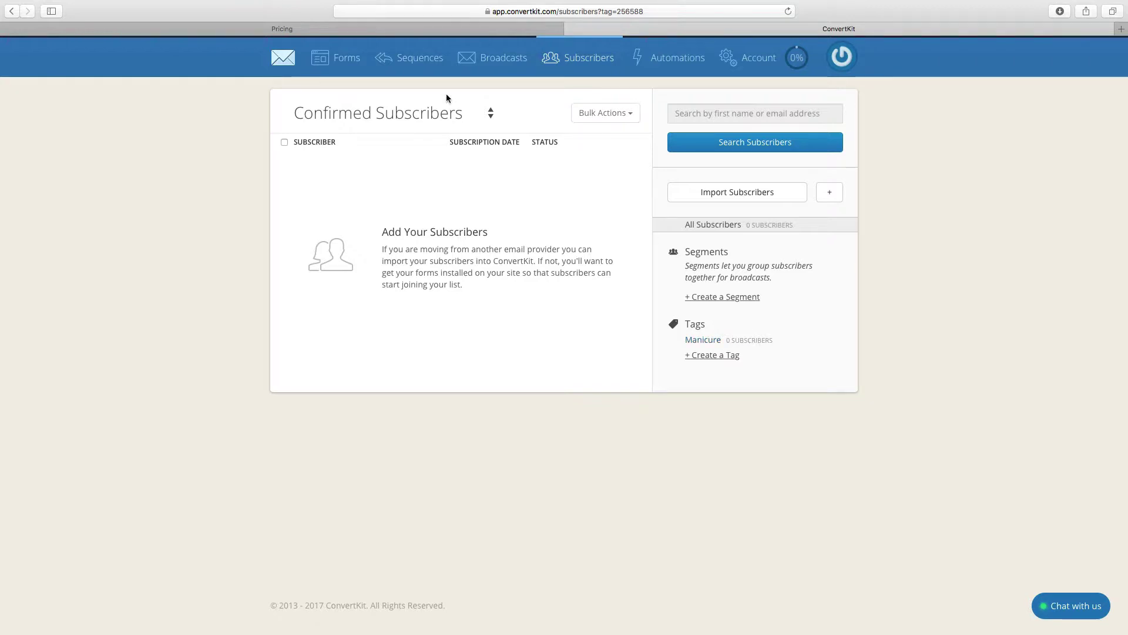
# - Create two more tags, Express Manicure and Pedicure
pyautogui.click(734, 351)
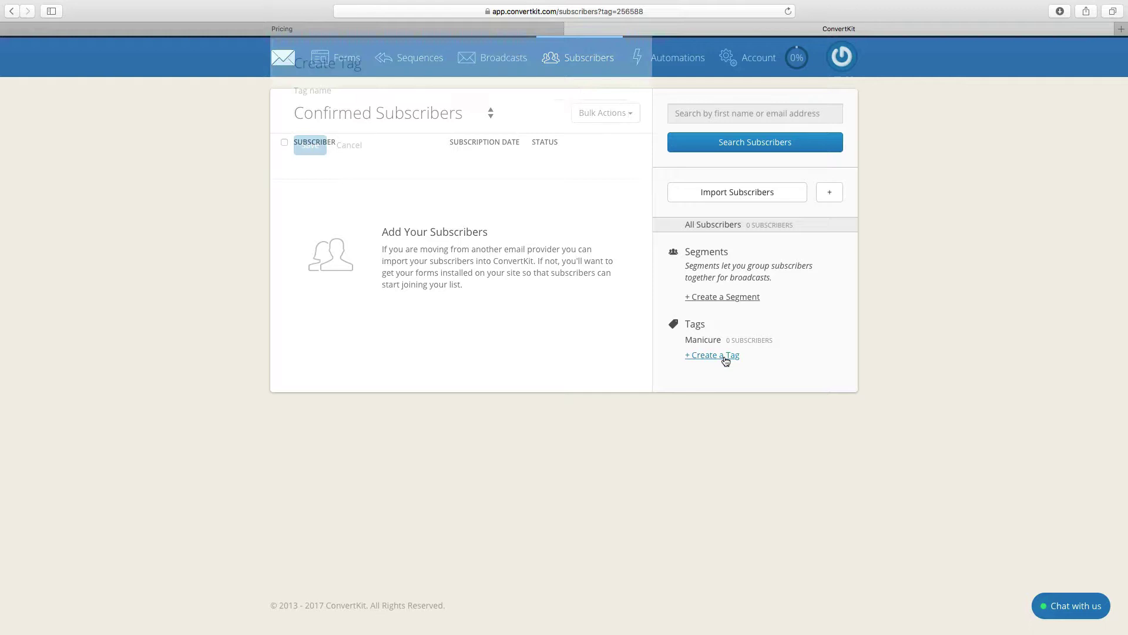
pyautogui.click(377, 171)
pyautogui.write('Expr')
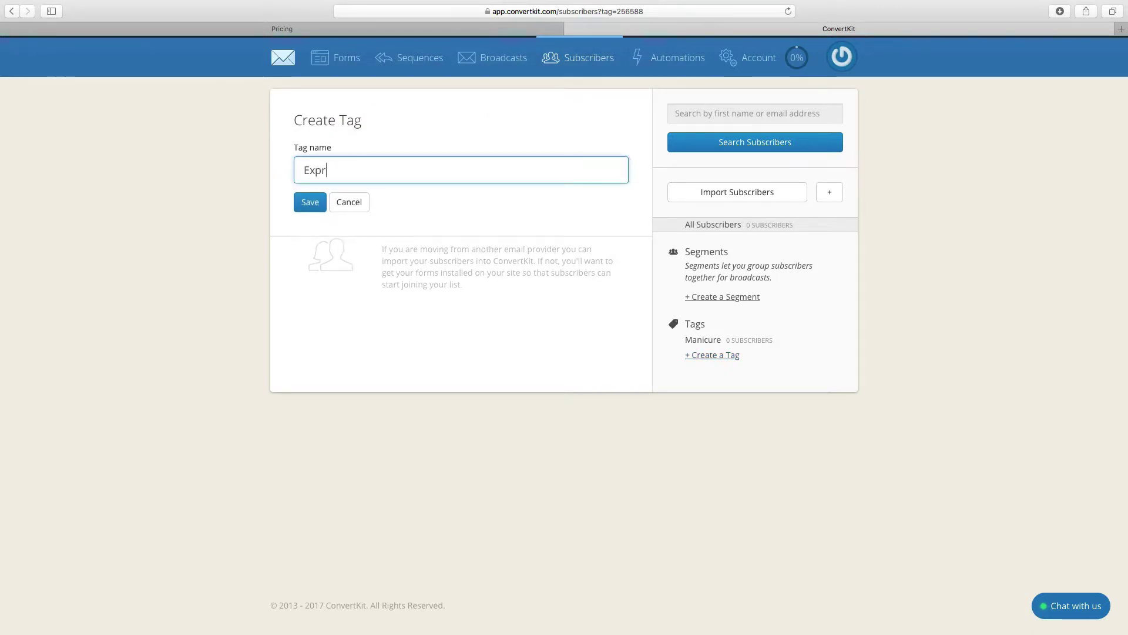
pyautogui.write('ess Manicure')
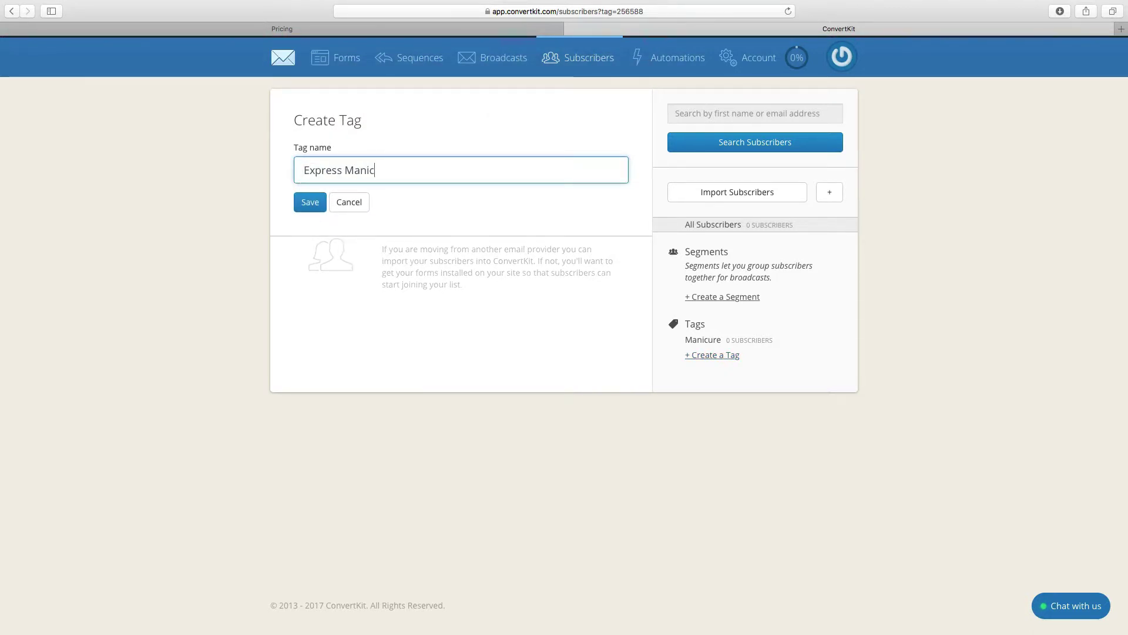
pyautogui.click(315, 203)
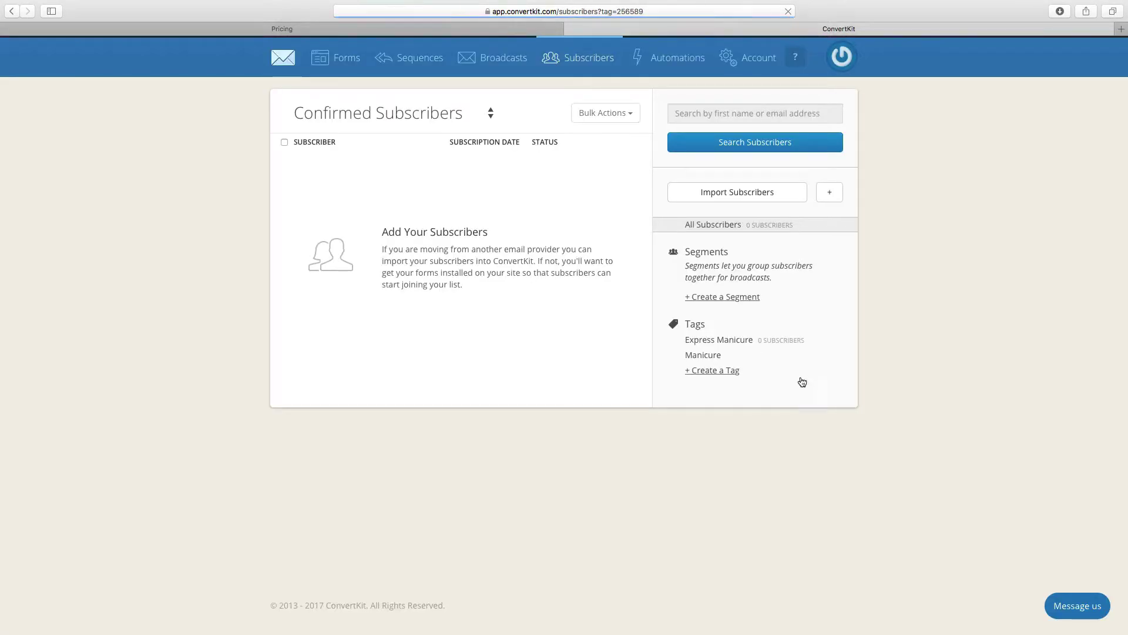
pyautogui.click(711, 370)
pyautogui.click(379, 169)
pyautogui.write('Pedicure')
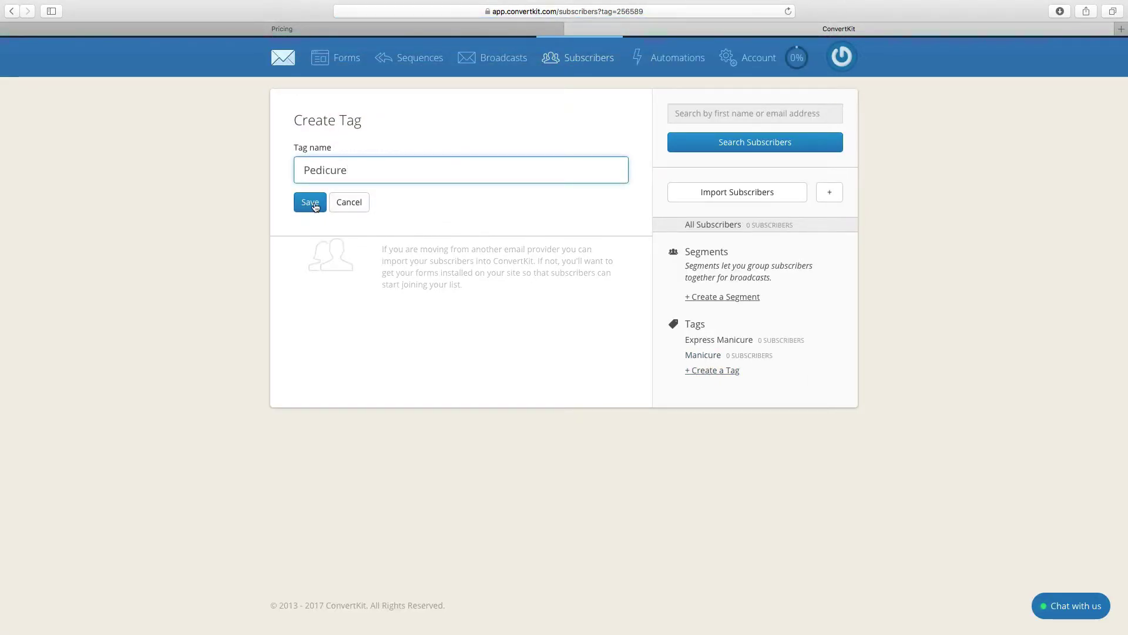
pyautogui.click(313, 203)
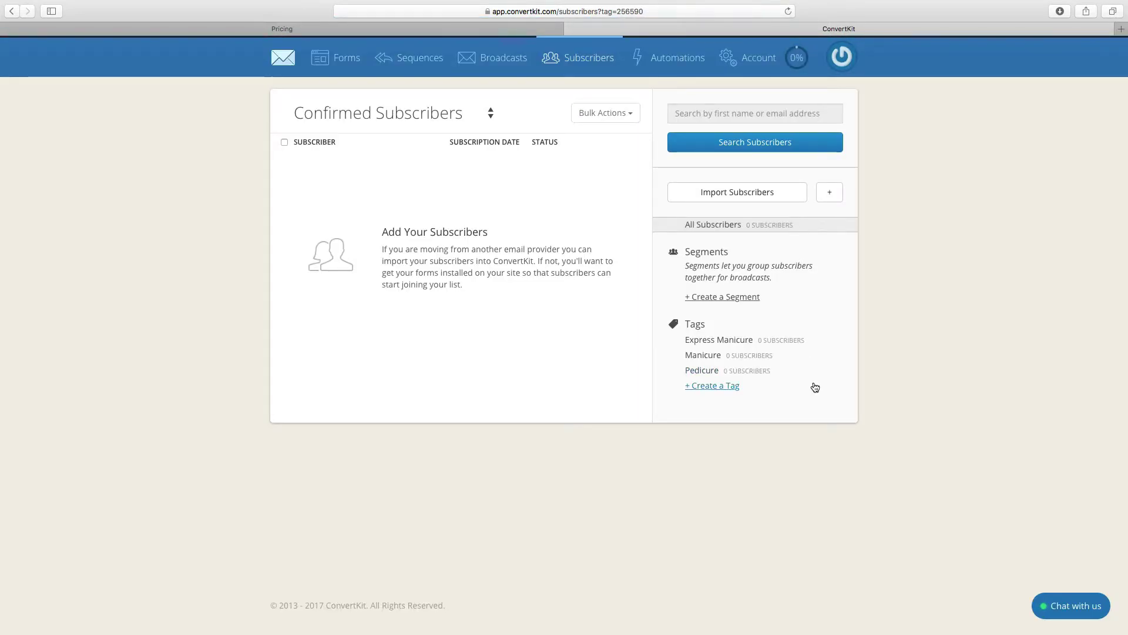
# - Create a tag named 'St Tropez', fixing a typo in the name before saving
pyautogui.click(708, 388)
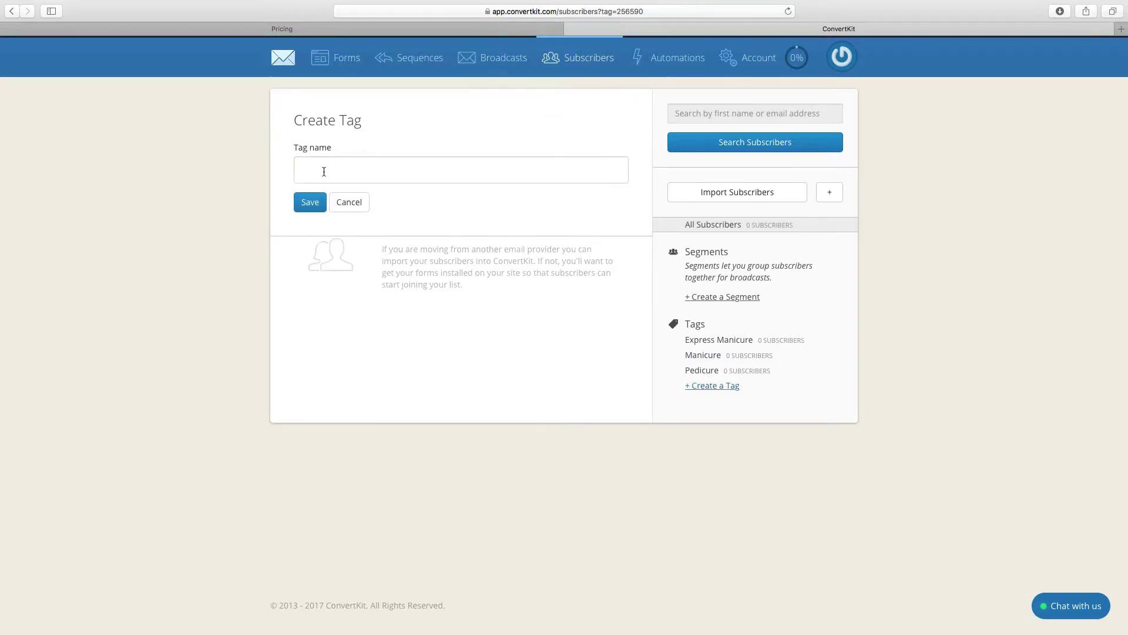
pyautogui.click(367, 174)
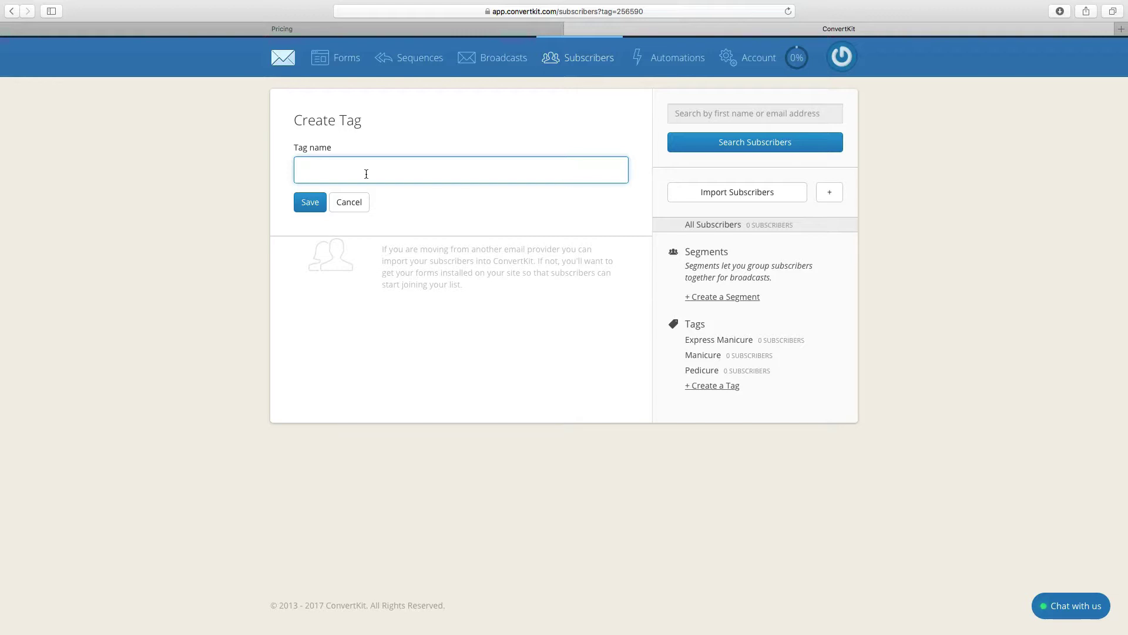
pyautogui.write('St Tri')
pyautogui.press('BackSpace')
pyautogui.write('ropez')
pyautogui.click(312, 201)
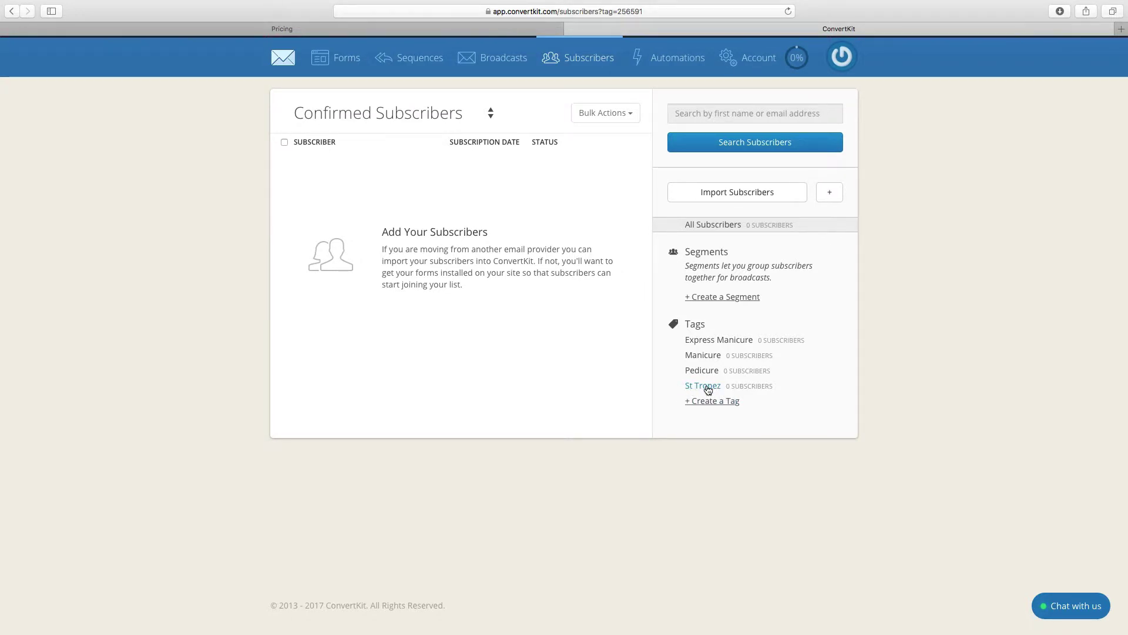
# - Open the Create a Segment form from the Segments sidebar
pyautogui.click(704, 344)
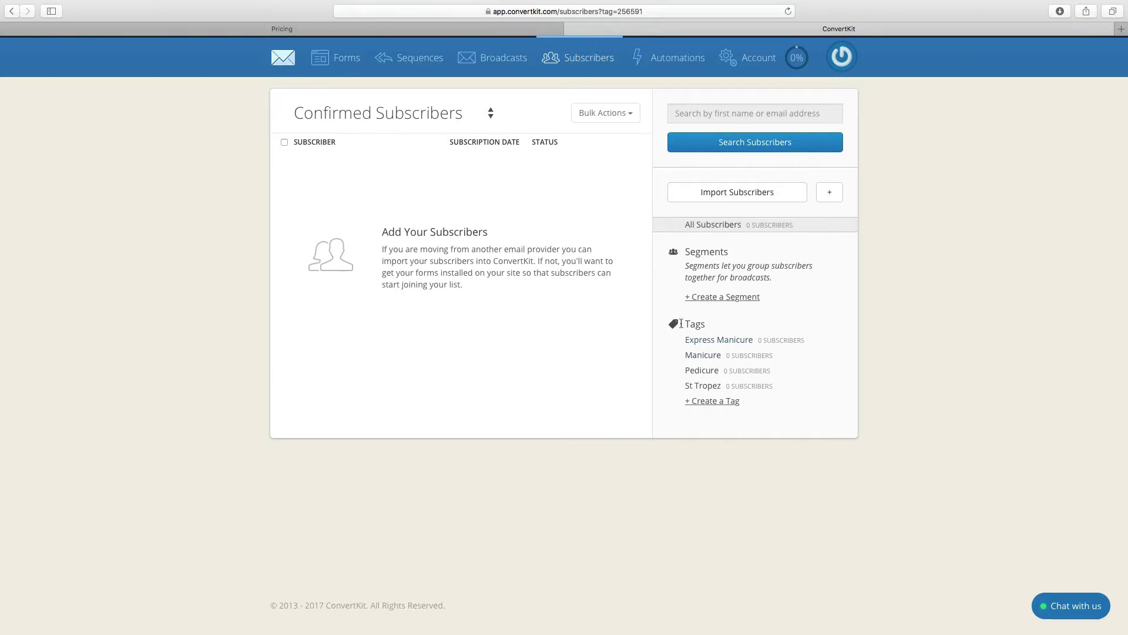
# - Start a Nail Clients segment with a 'Subscribed to' Tags filter
pyautogui.click(713, 303)
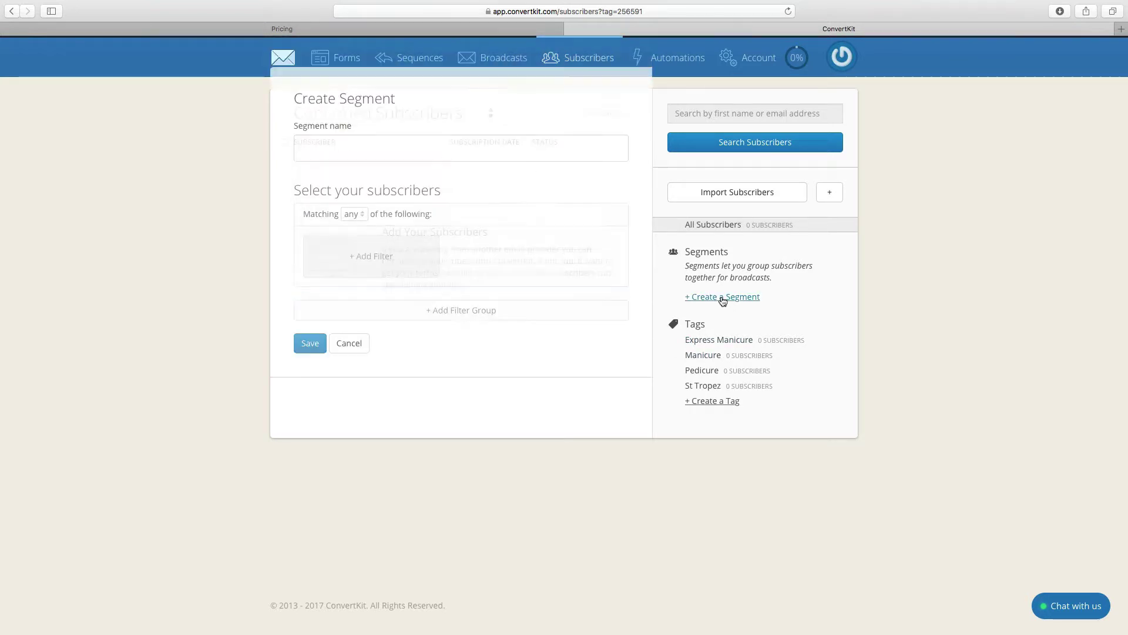
pyautogui.click(368, 170)
pyautogui.write('Nail Clients')
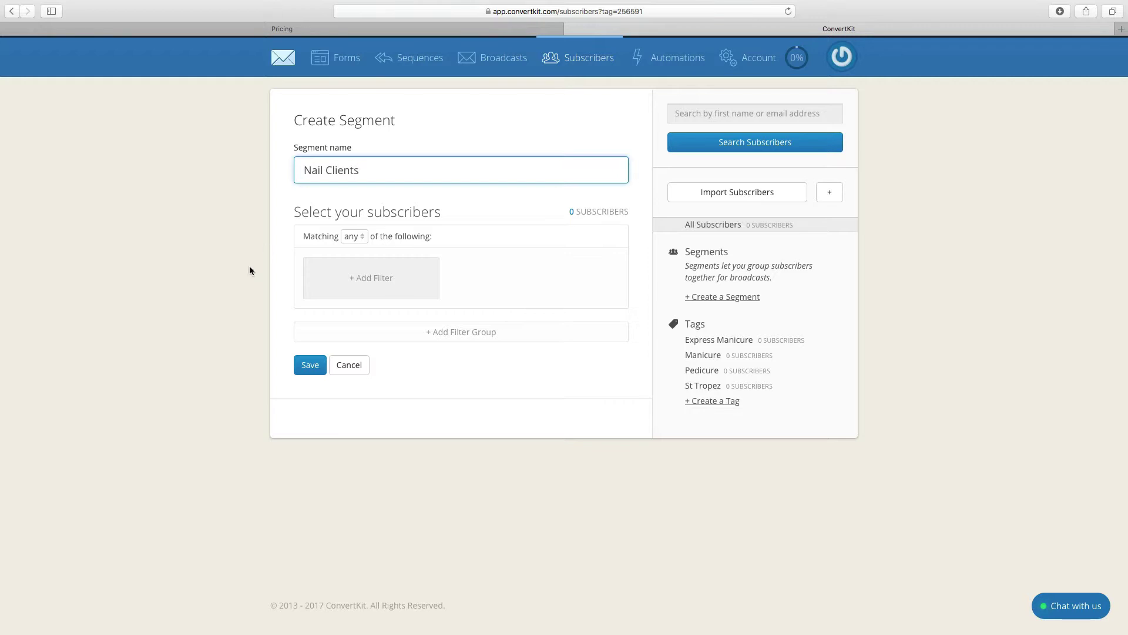
pyautogui.click(369, 278)
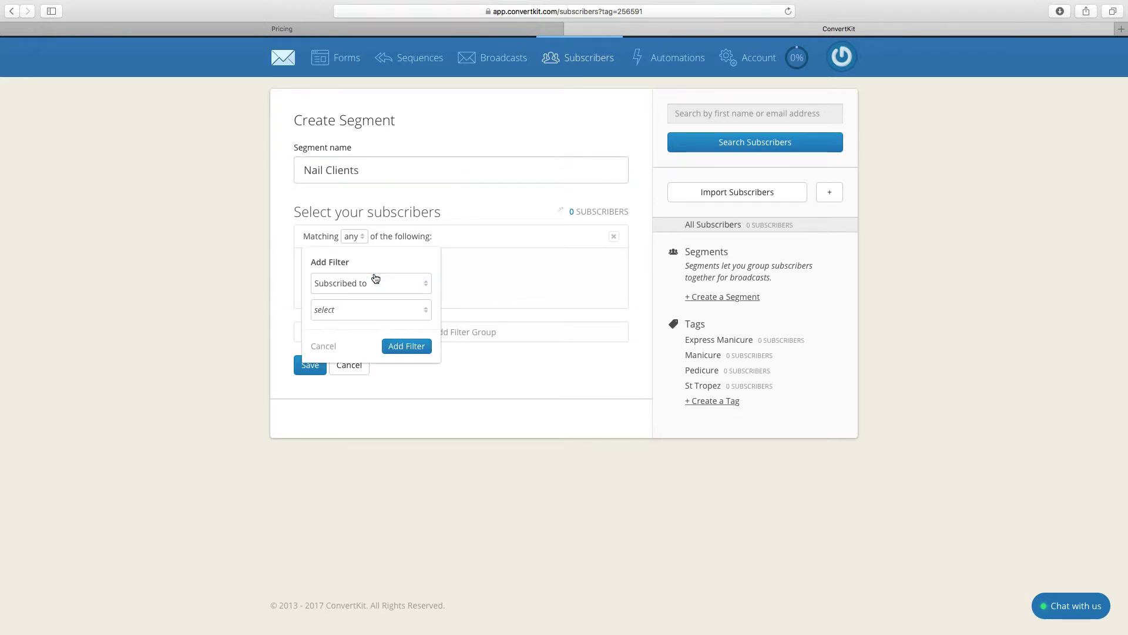
pyautogui.click(362, 285)
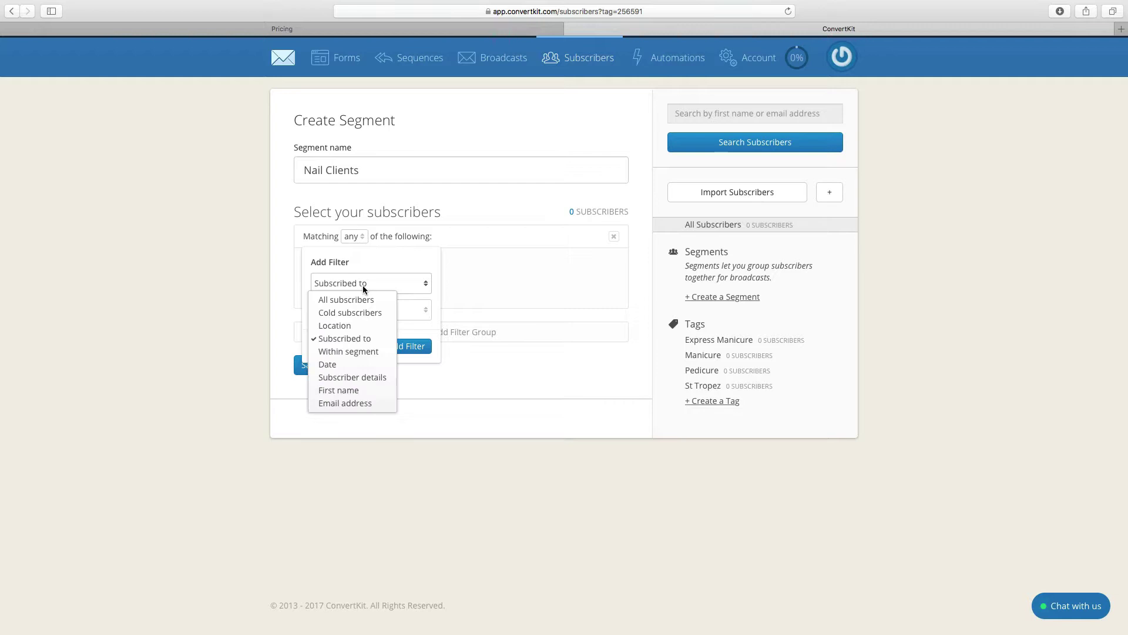
pyautogui.click(346, 339)
pyautogui.click(366, 309)
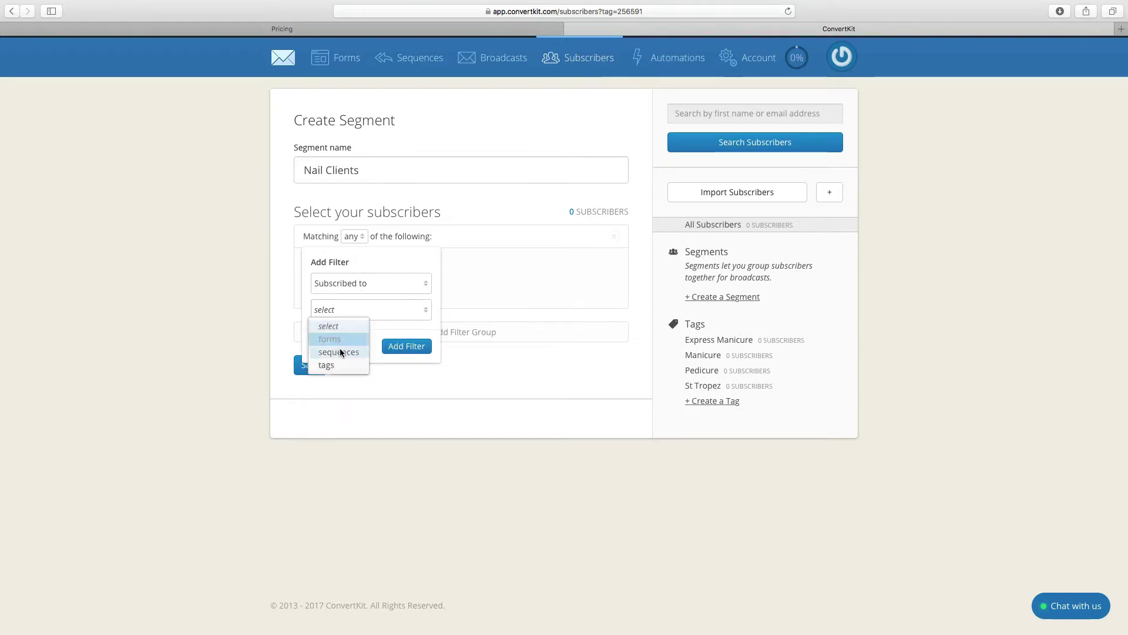
pyautogui.click(338, 367)
# - Add Express Manicure, Manicure and Pedicure to the tag filter and save the segment
pyautogui.click(354, 333)
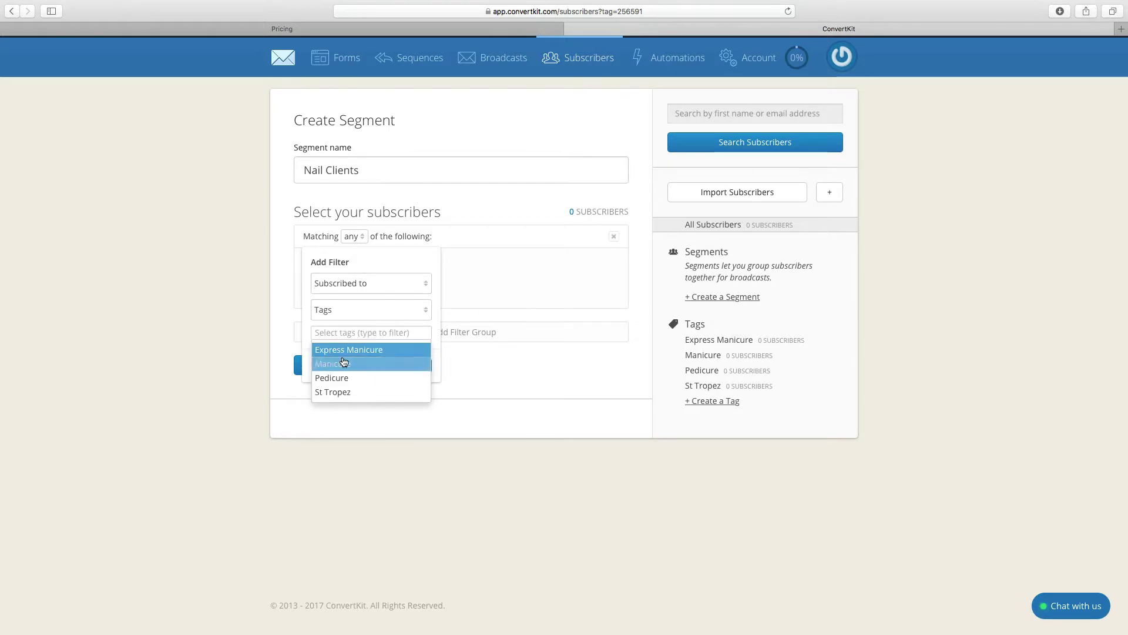
pyautogui.click(348, 350)
pyautogui.click(408, 333)
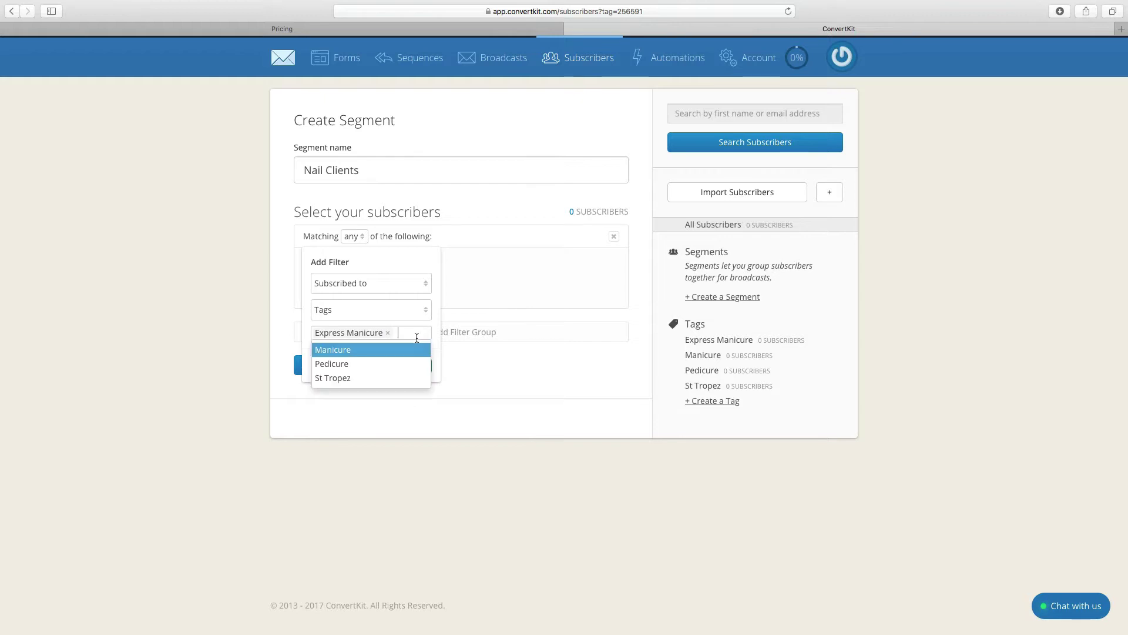
pyautogui.click(343, 351)
pyautogui.click(388, 346)
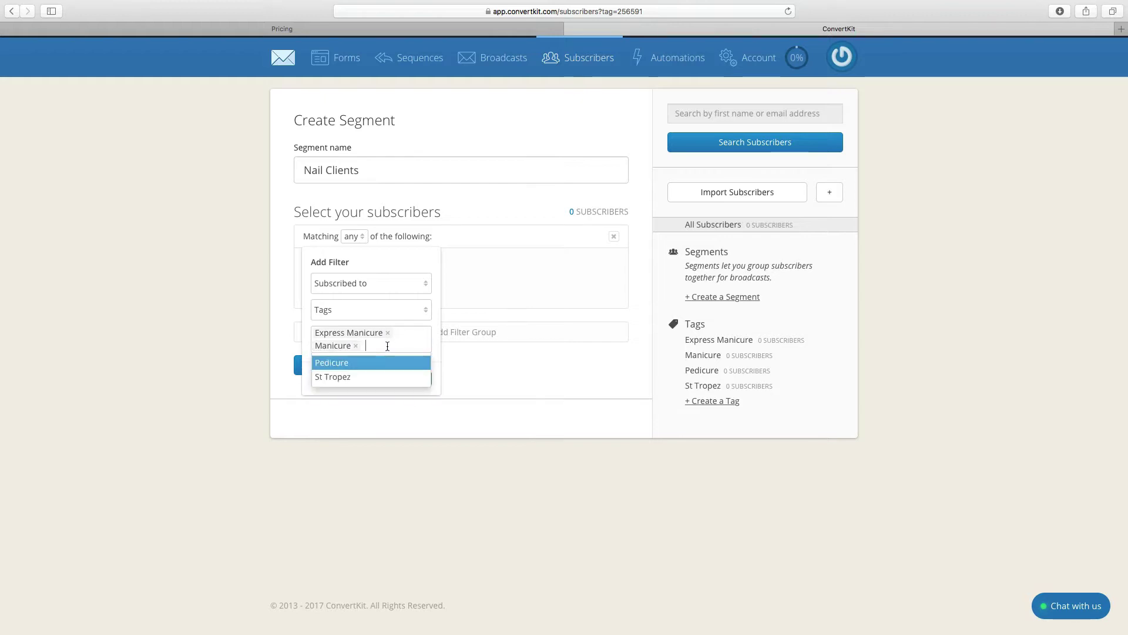
pyautogui.click(335, 368)
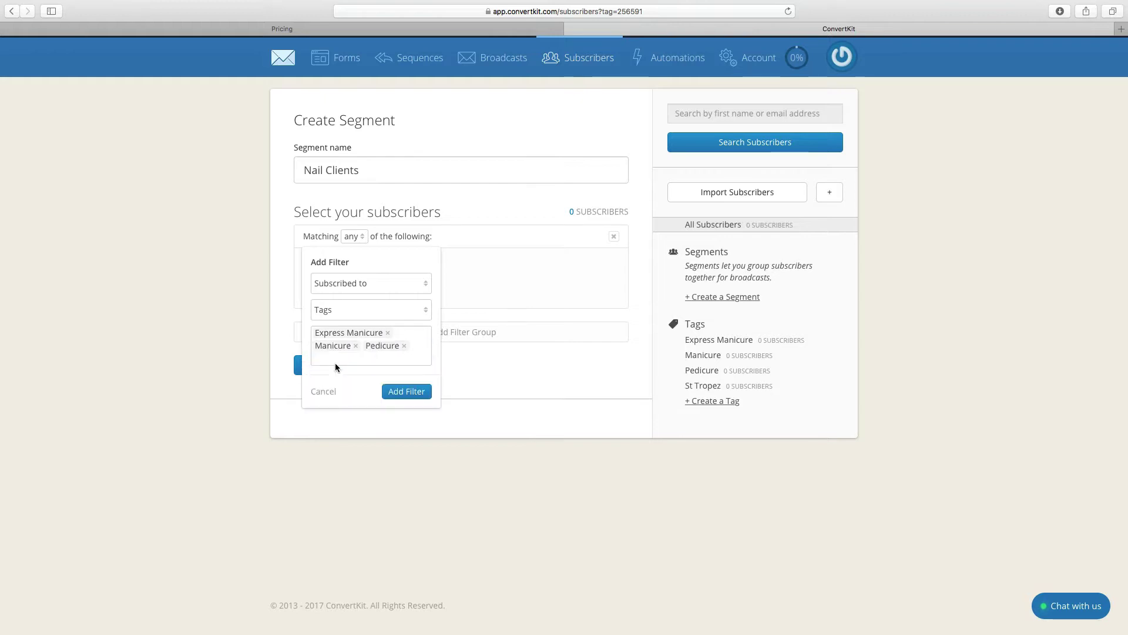
pyautogui.click(414, 395)
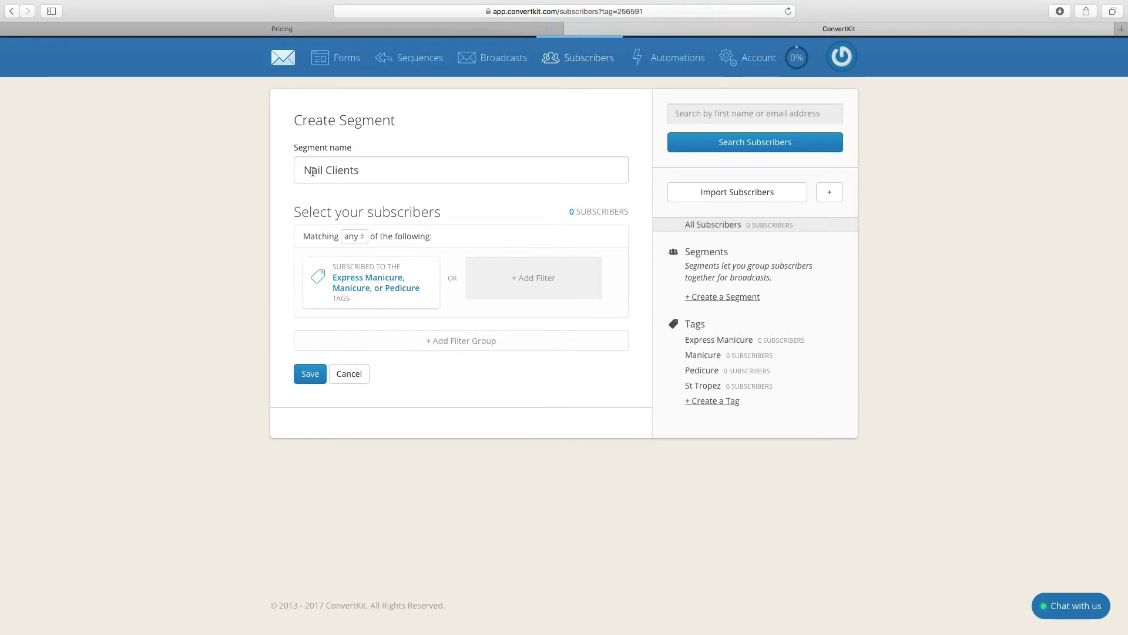
pyautogui.click(318, 374)
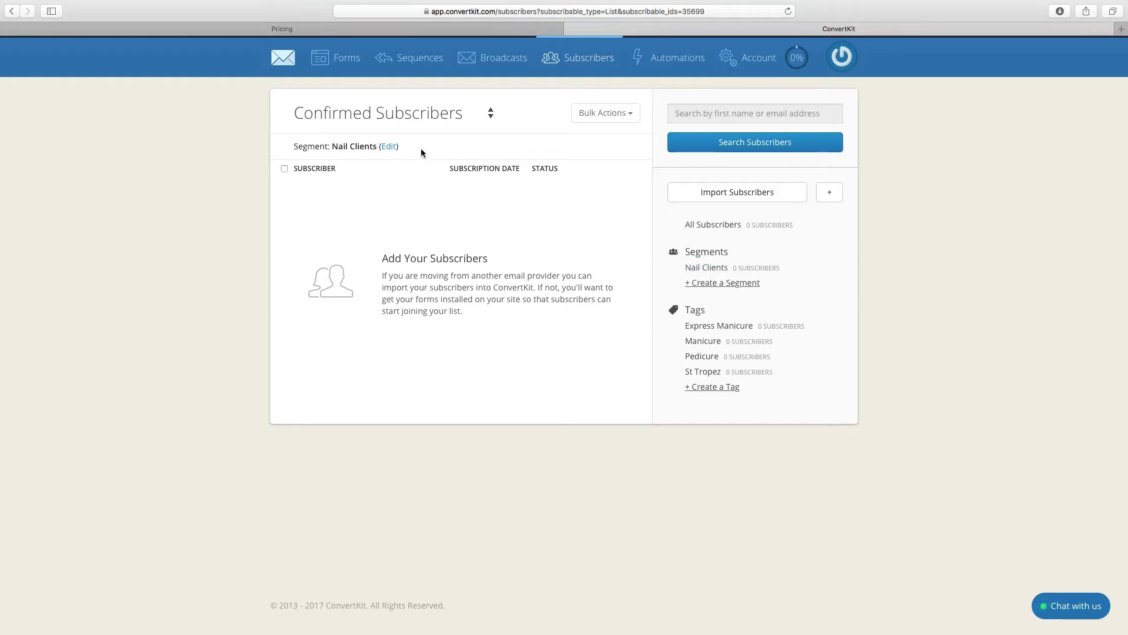
# - Start a Tanning Clients segment matching any filter and begin adding a filter
pyautogui.click(721, 282)
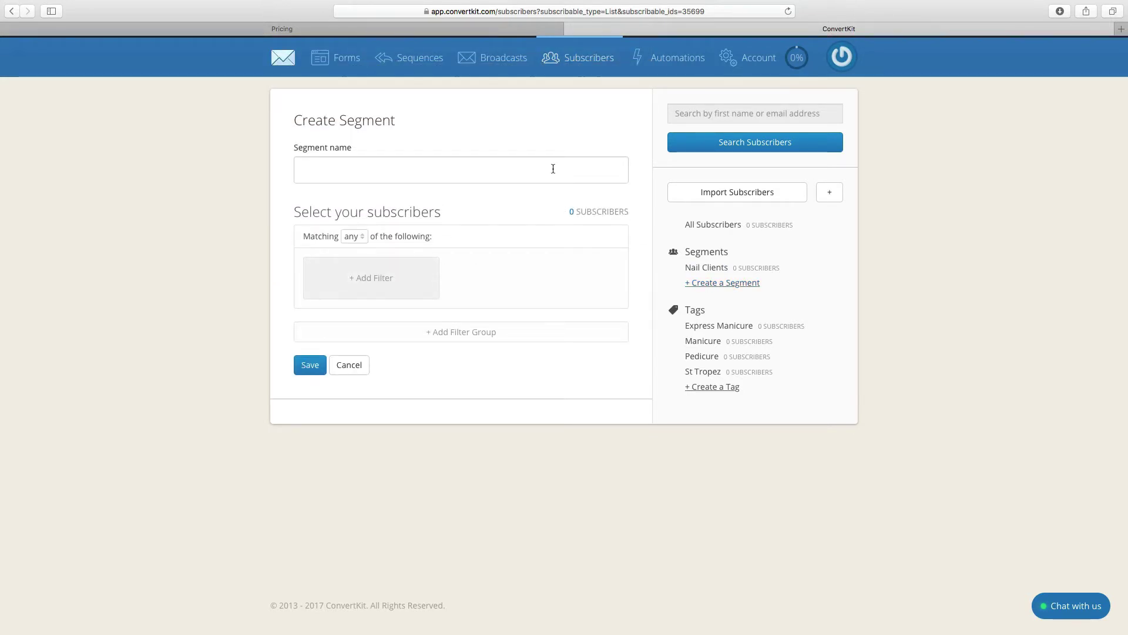
pyautogui.click(553, 169)
pyautogui.write('Tannin')
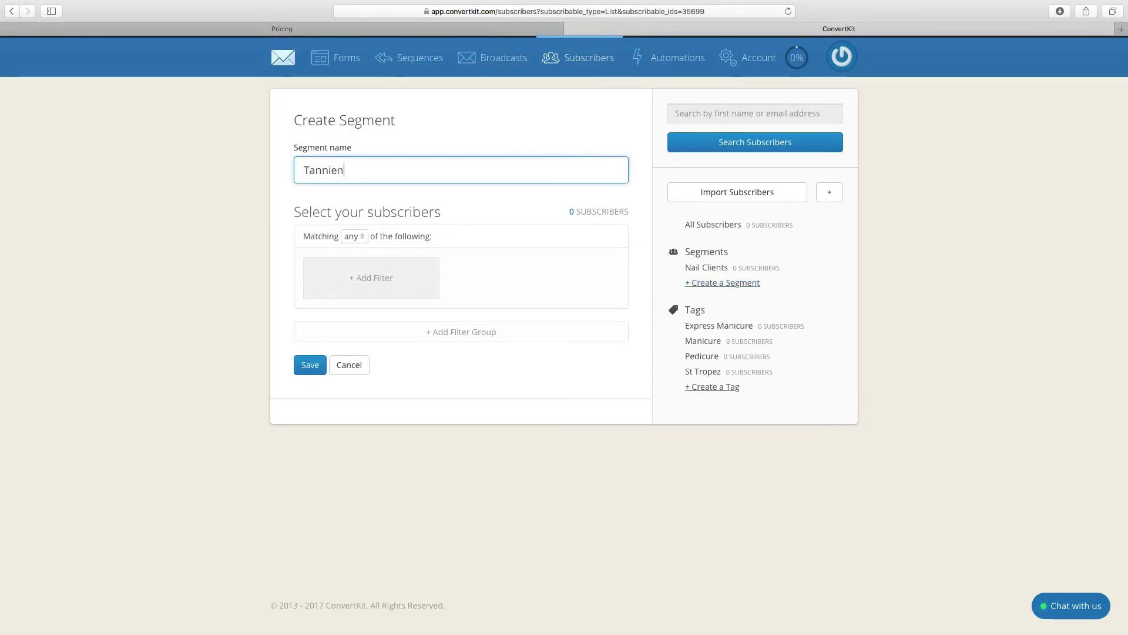
pyautogui.write('g Clients')
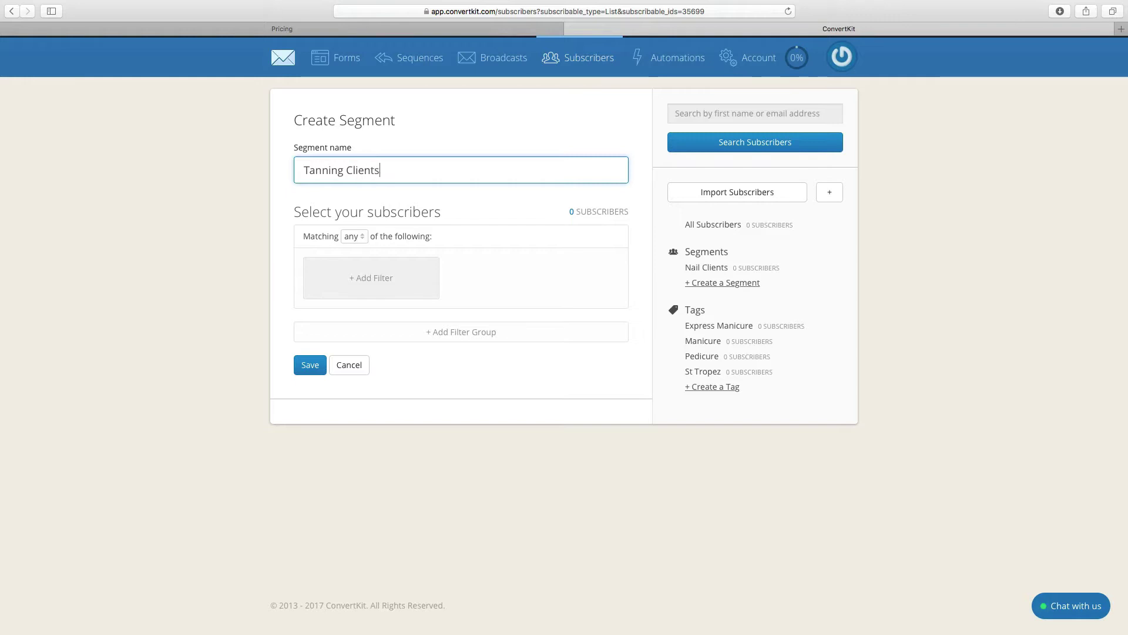
pyautogui.click(353, 233)
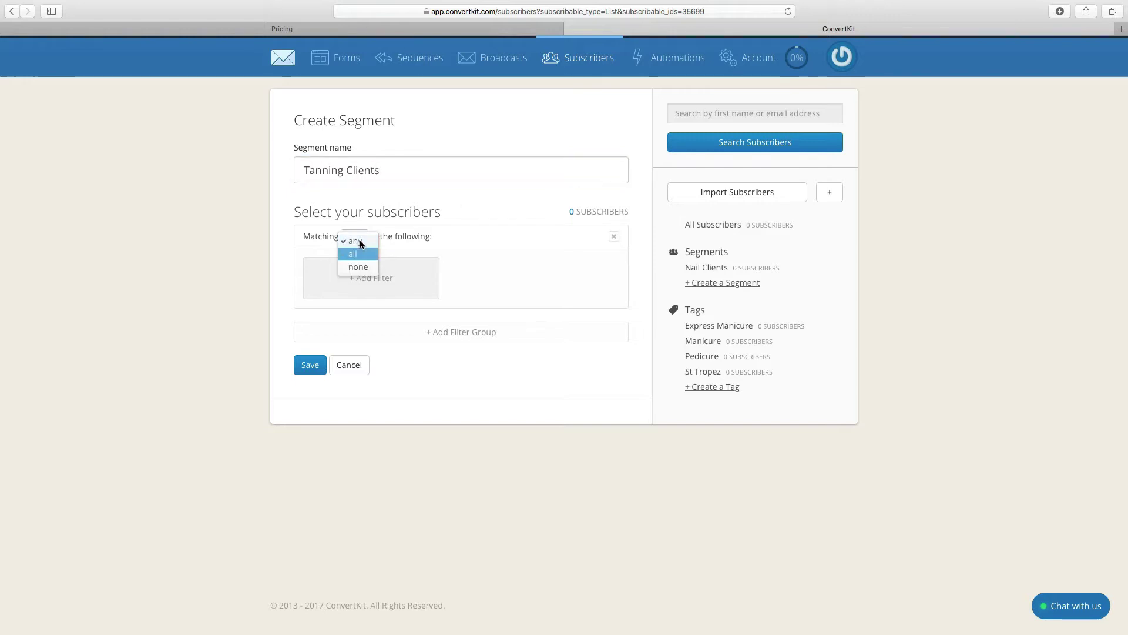
pyautogui.click(361, 232)
pyautogui.click(373, 279)
pyautogui.click(324, 305)
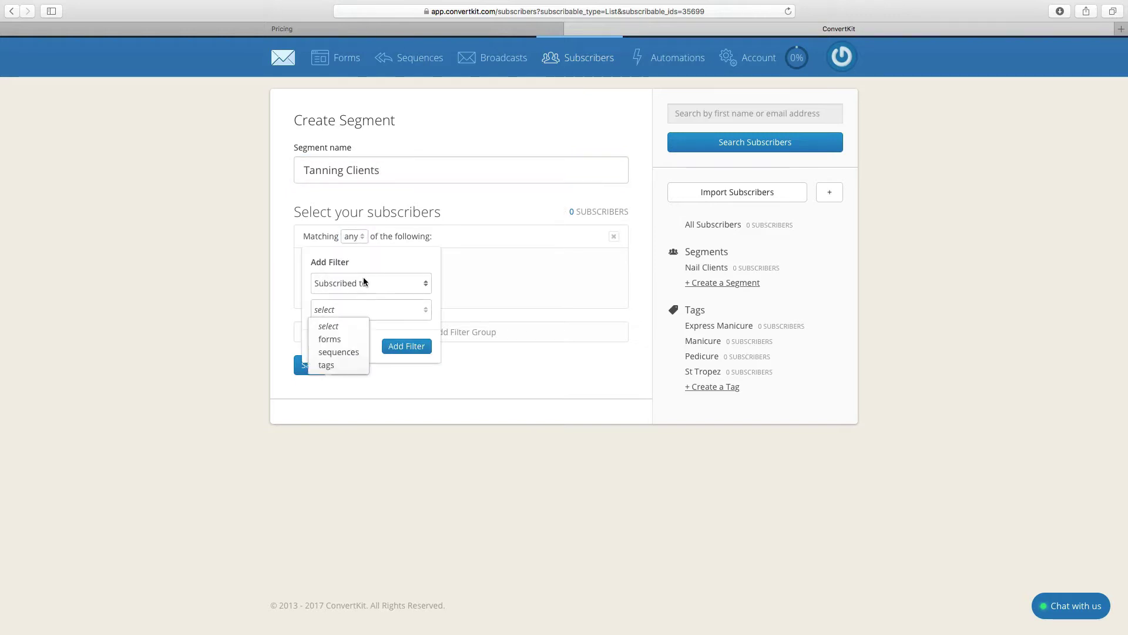
pyautogui.click(365, 282)
pyautogui.press('Escape')
# - Filter by the St Tropez tag and save the segment
pyautogui.click(371, 307)
pyautogui.click(333, 360)
pyautogui.click(358, 332)
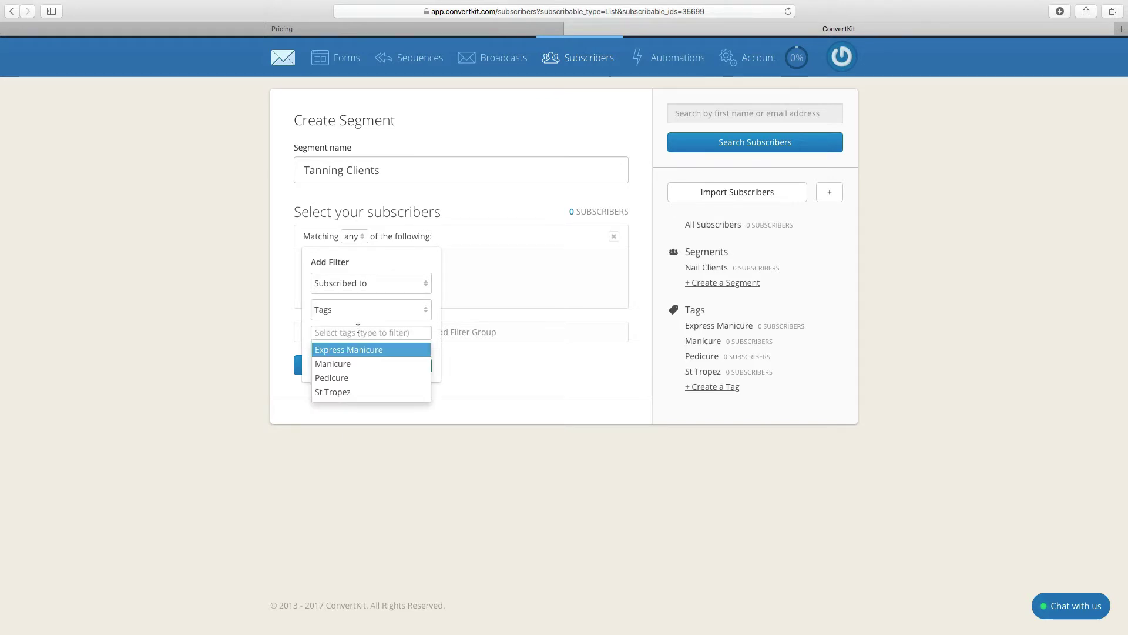
pyautogui.click(332, 392)
pyautogui.click(404, 369)
pyautogui.click(311, 365)
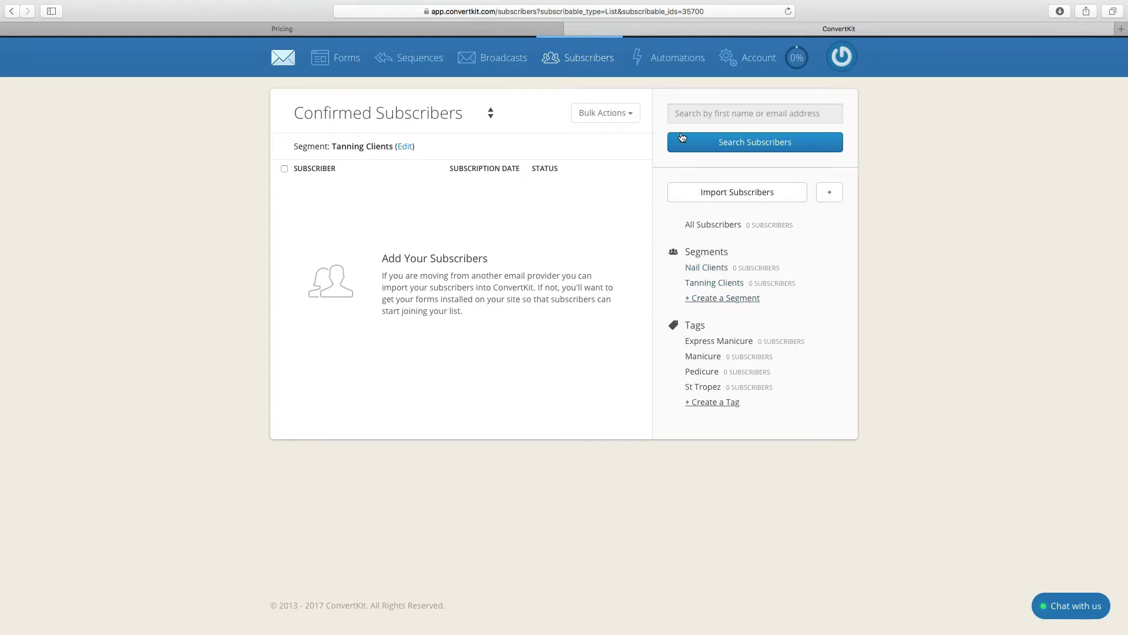
# - Create a new broadcast and remove its All Subscribers recipient filter
pyautogui.click(488, 57)
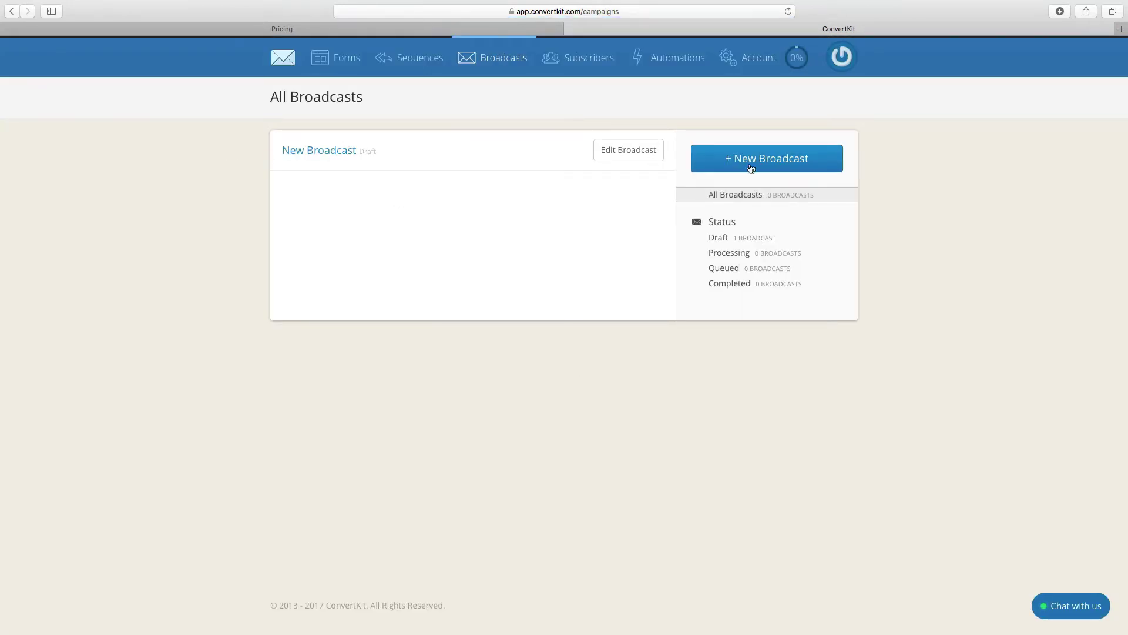
pyautogui.click(771, 158)
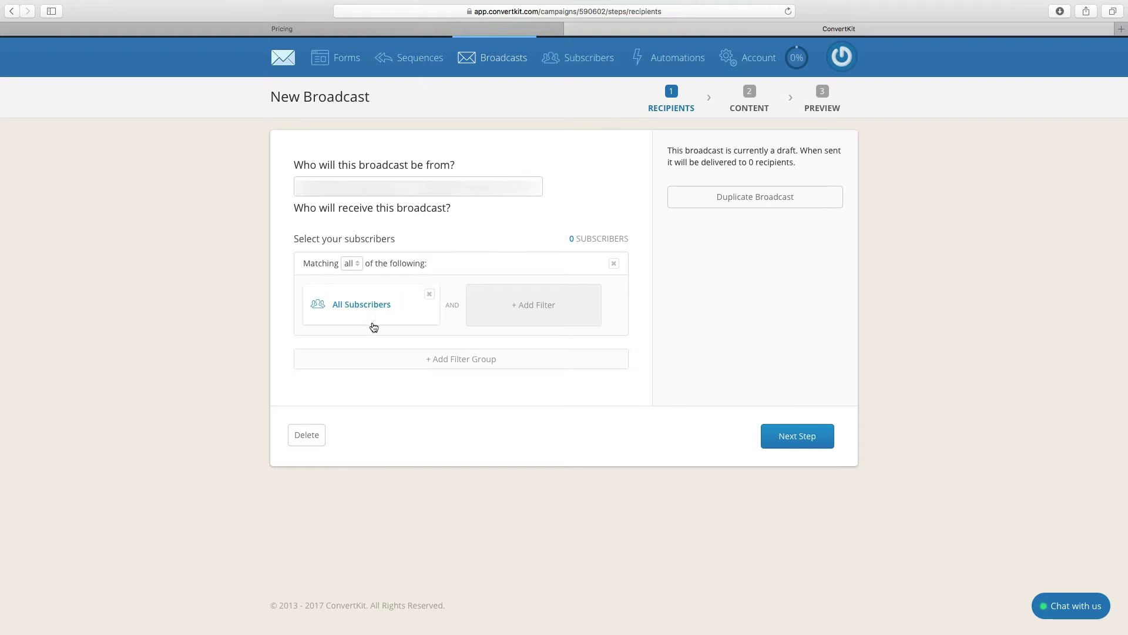
pyautogui.click(429, 295)
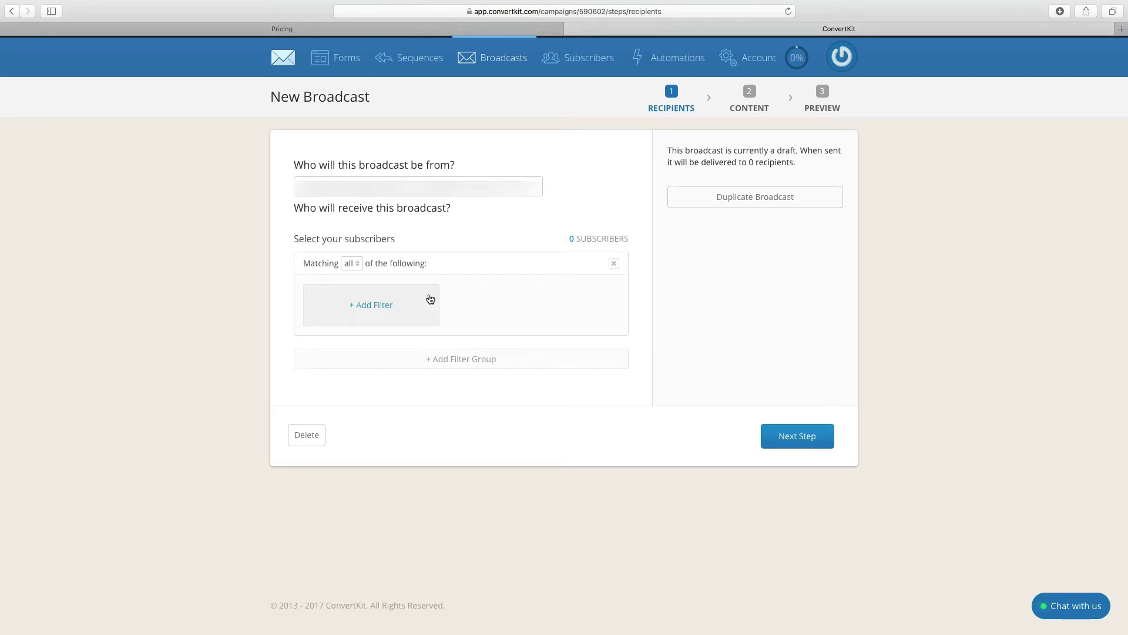
# - Try a segment recipient filter with Nail Clients and Tanning Clients, then cancel it
pyautogui.click(385, 312)
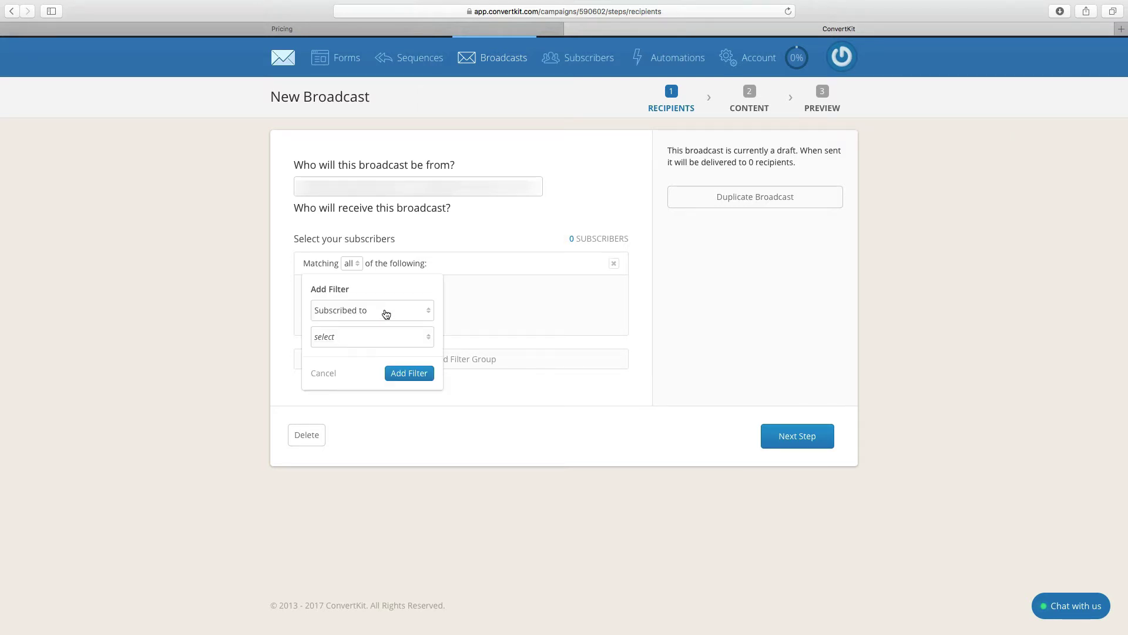
pyautogui.click(389, 310)
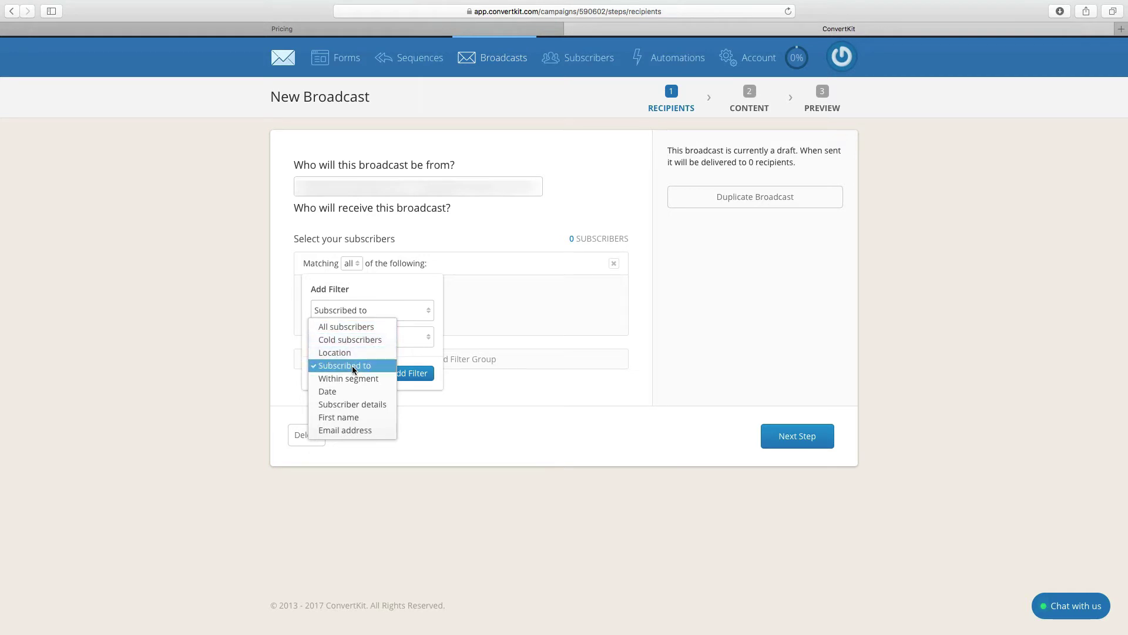
pyautogui.click(350, 378)
pyautogui.click(377, 333)
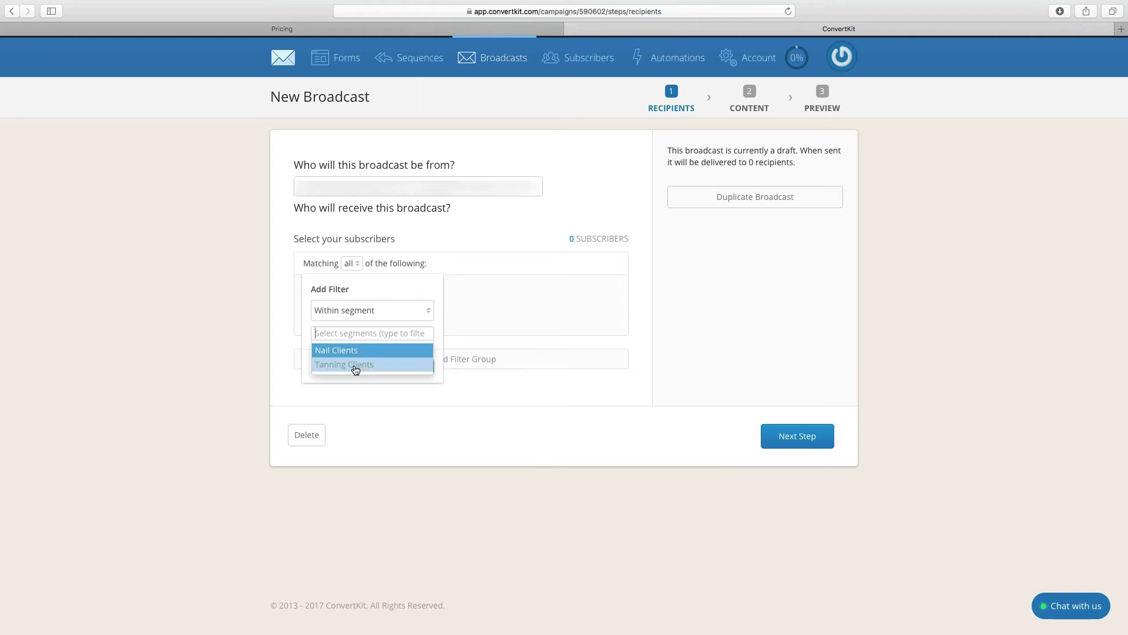
pyautogui.click(358, 351)
pyautogui.click(389, 337)
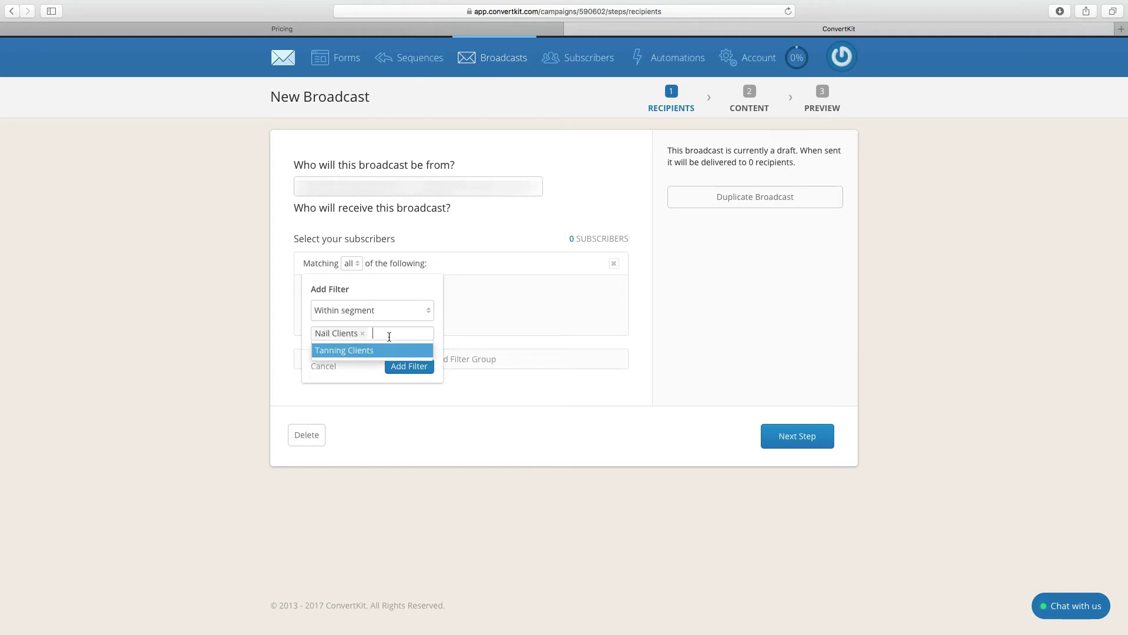
pyautogui.click(357, 351)
pyautogui.click(379, 347)
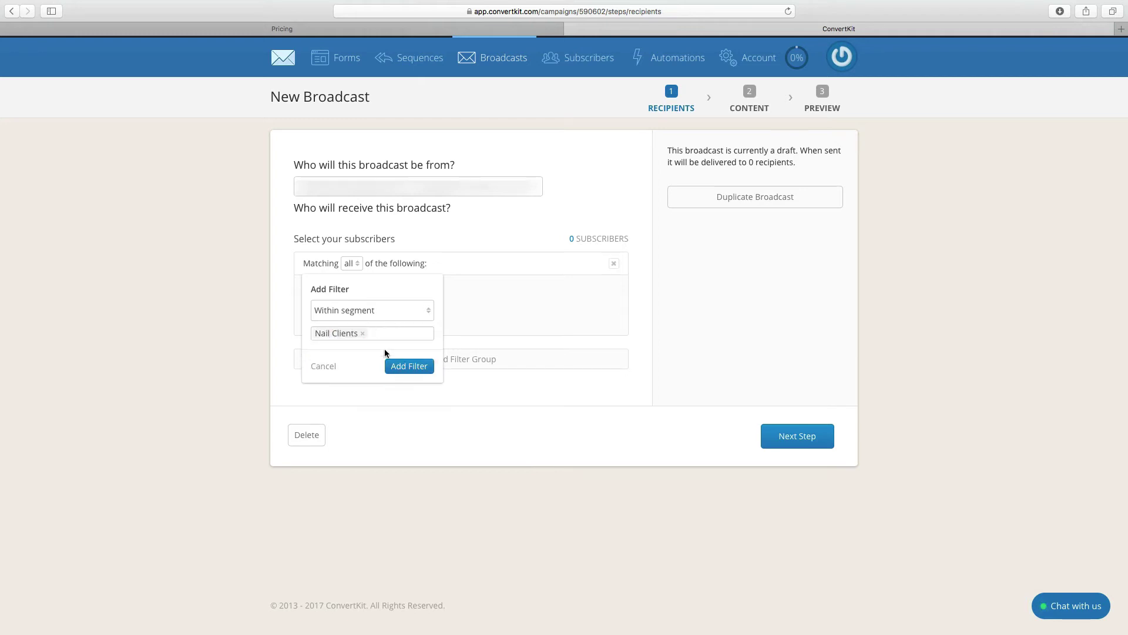
pyautogui.click(323, 367)
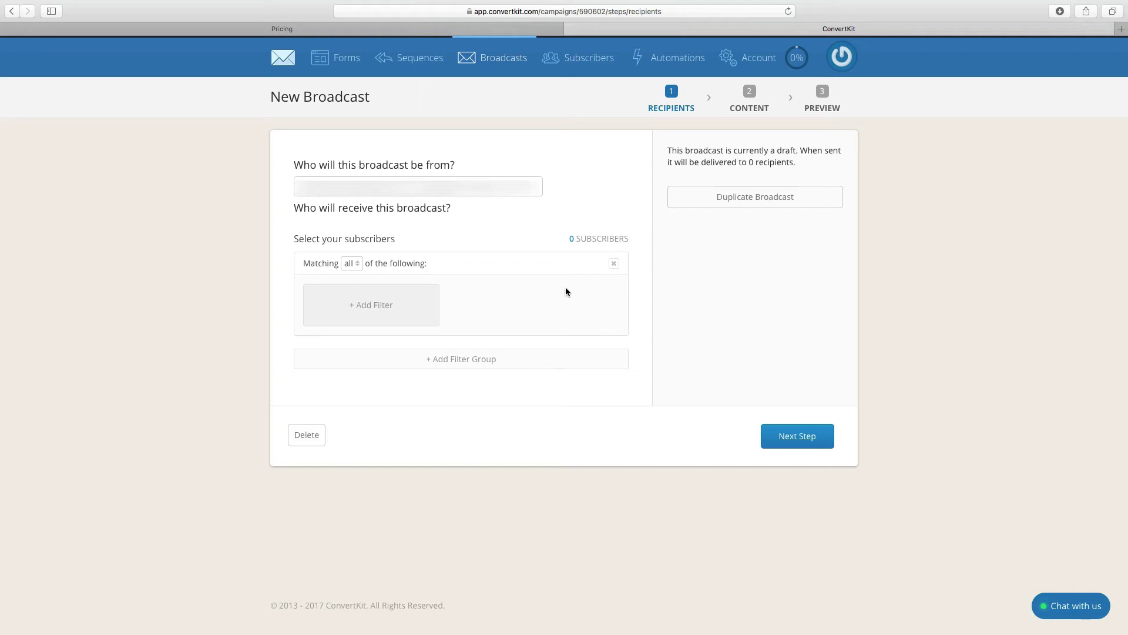